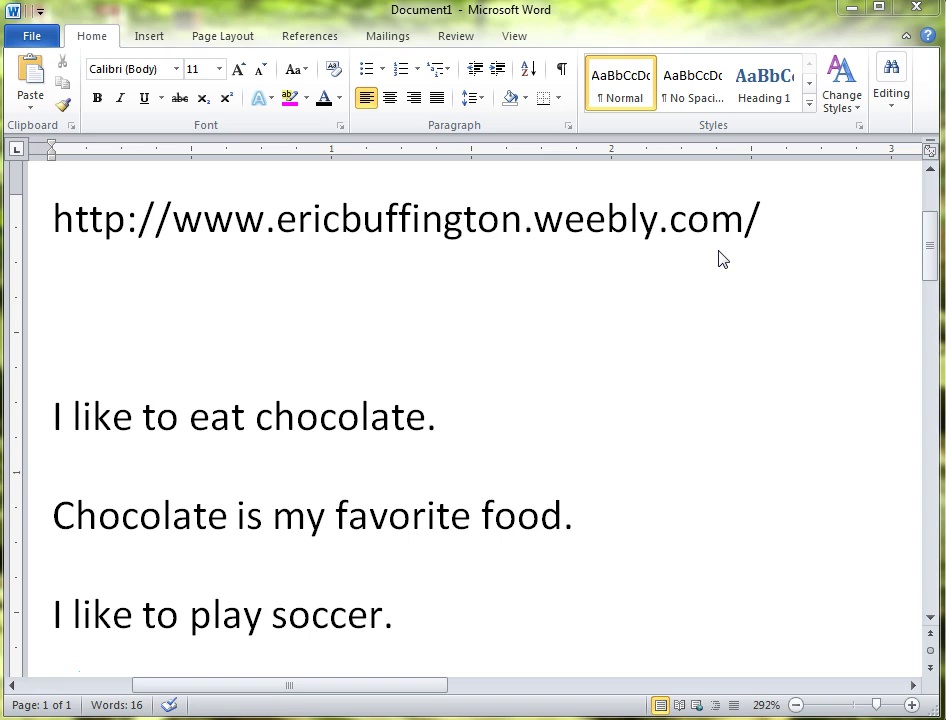
Step: Copy the whole ericbuffington URL line and place the caret on the empty line below it
click(429, 220)
double_click(412, 221)
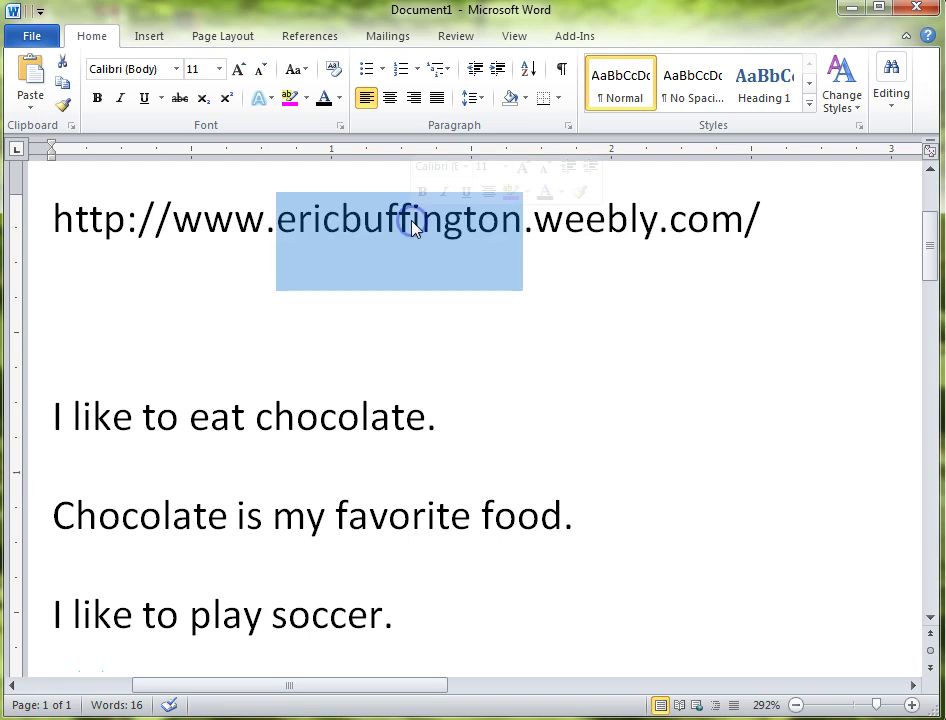
triple_click(412, 222)
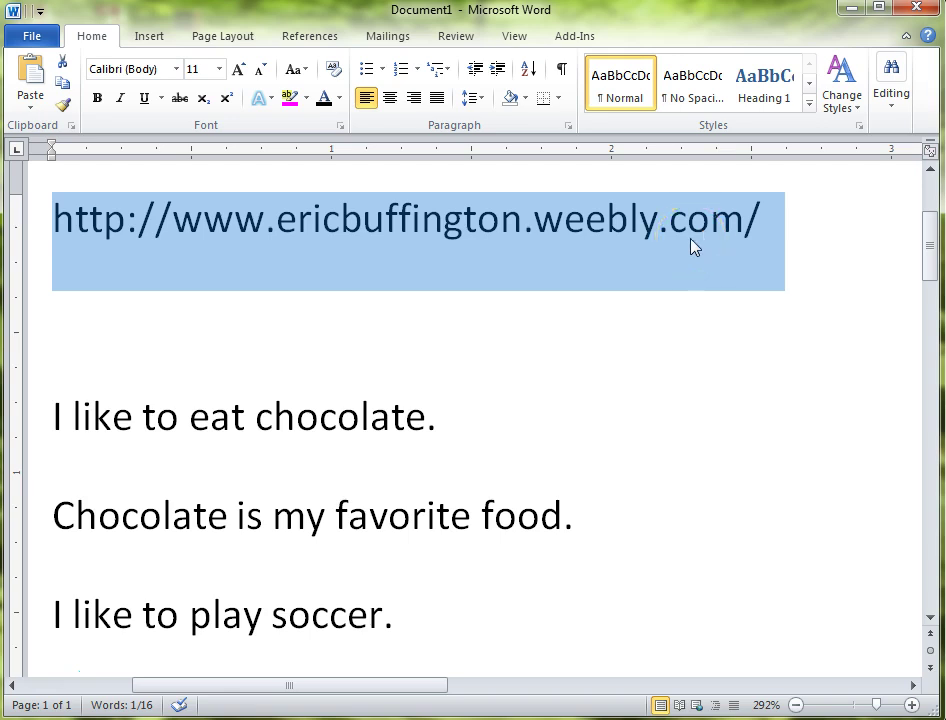
click(63, 86)
click(64, 90)
click(249, 352)
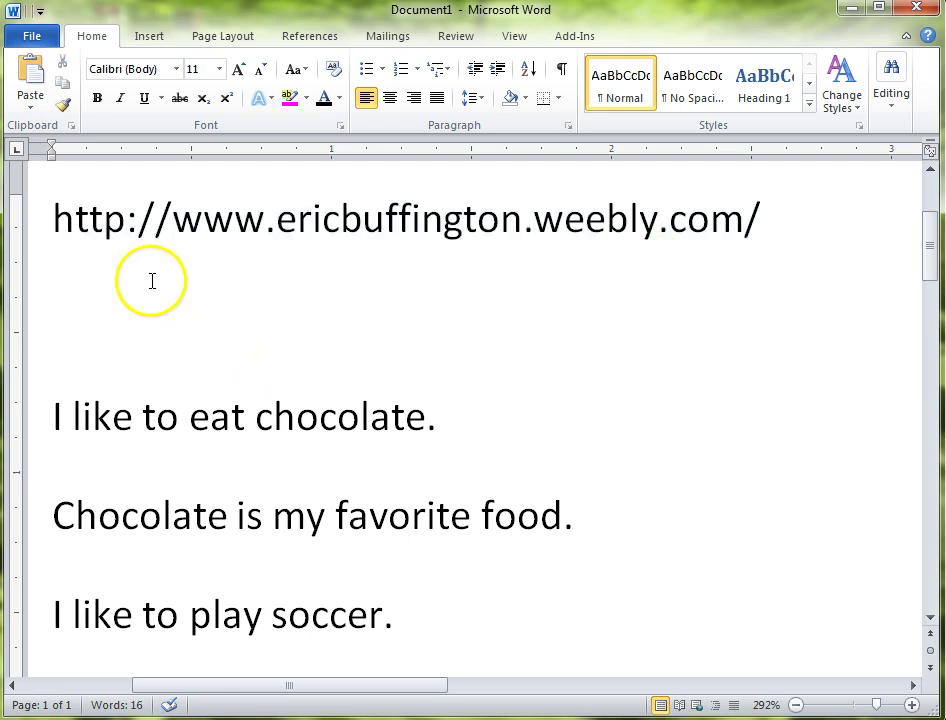
click(31, 80)
click(31, 80)
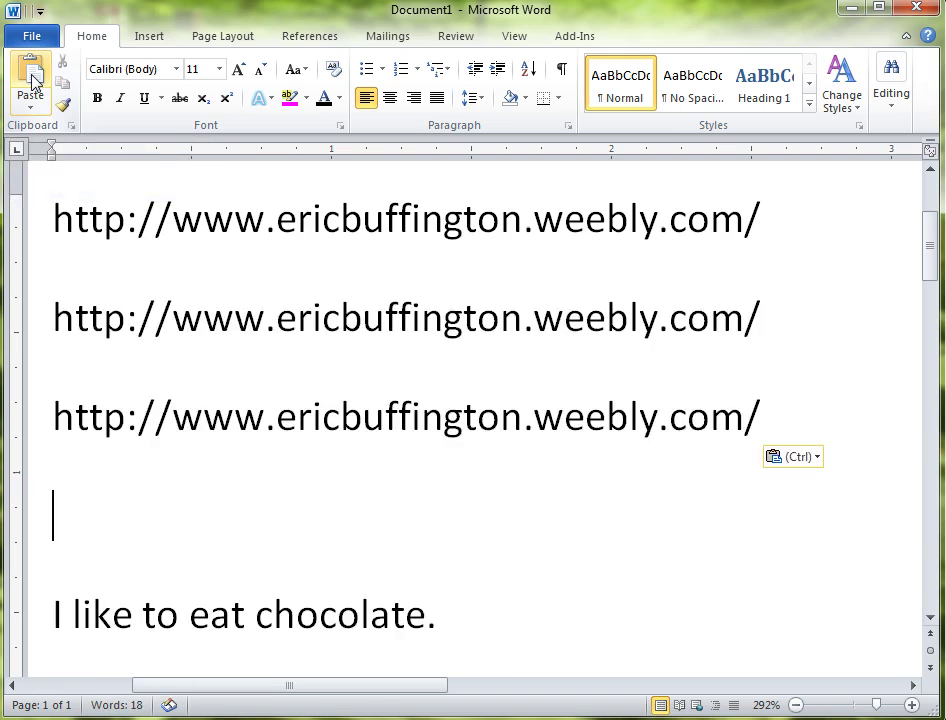
key(ctrl)
click(91, 513)
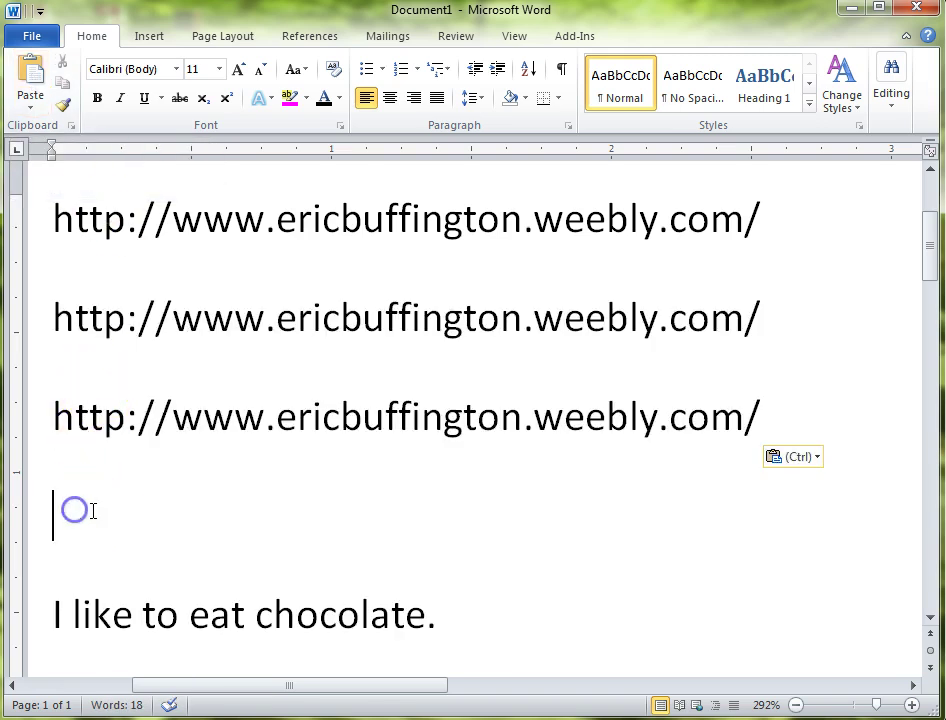
key(ctrl+v)
drag(785, 508, 65, 320)
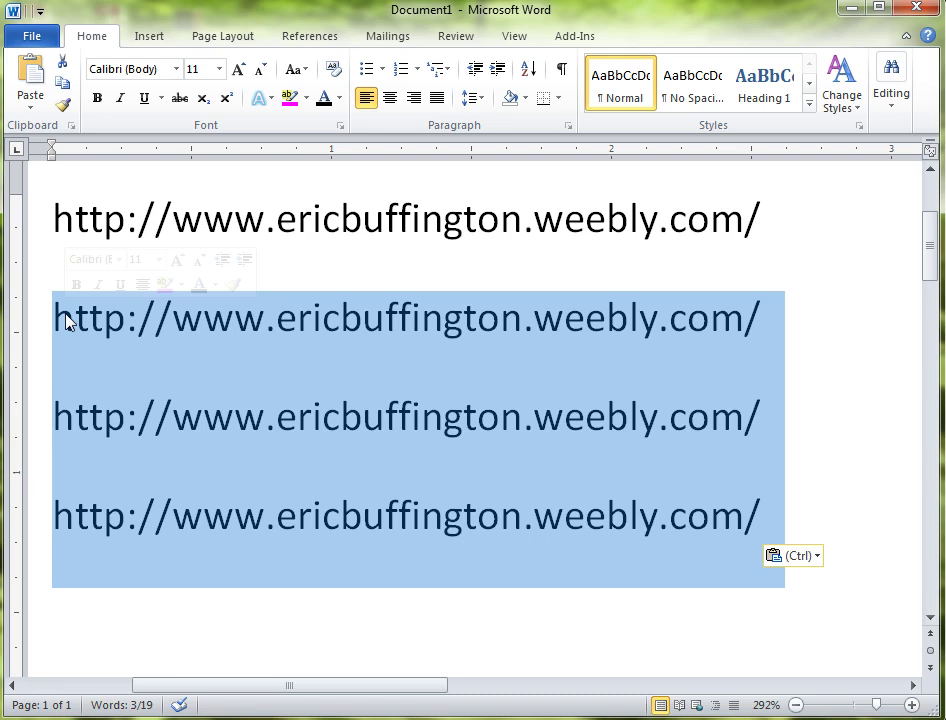
key(Delete)
click(139, 279)
click(543, 353)
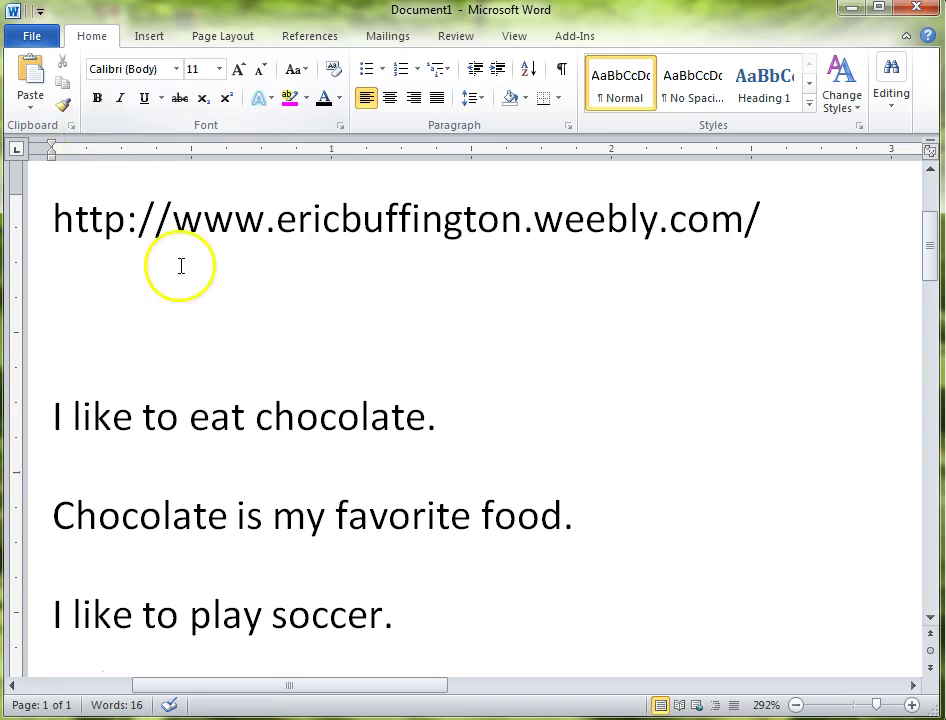
Step: Cut the sentence 'I like to play soccer.' out of the document
drag(606, 495, 55, 507)
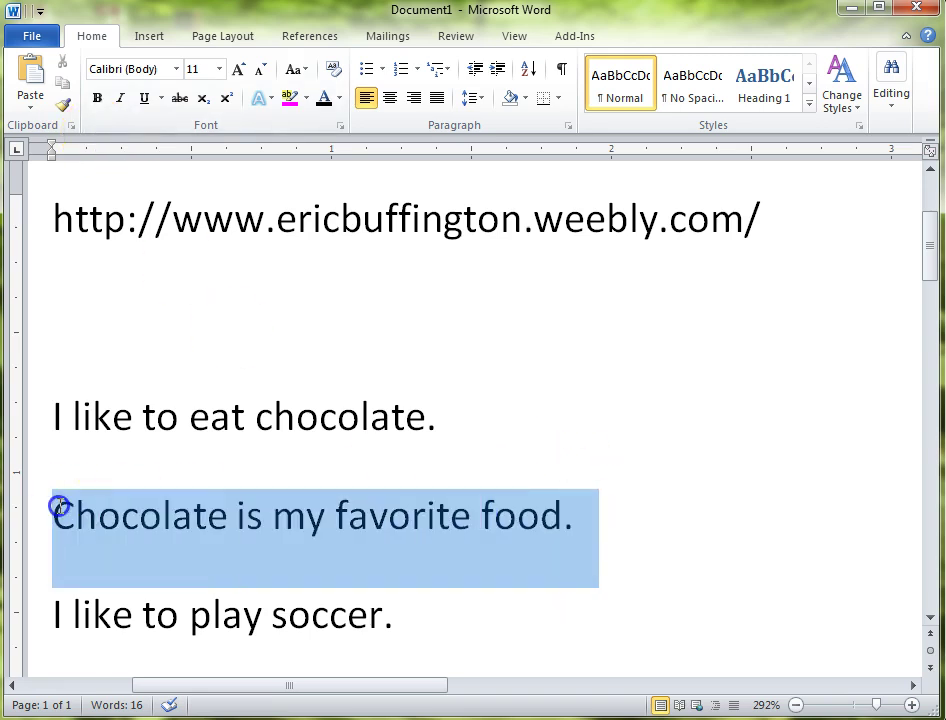
click(440, 416)
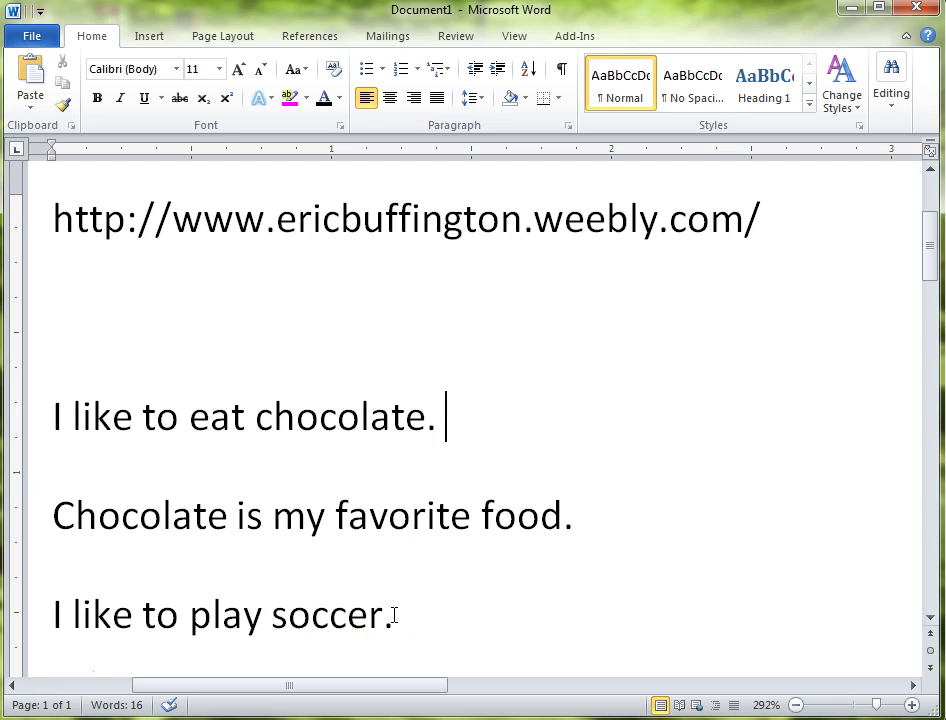
drag(397, 615, 34, 611)
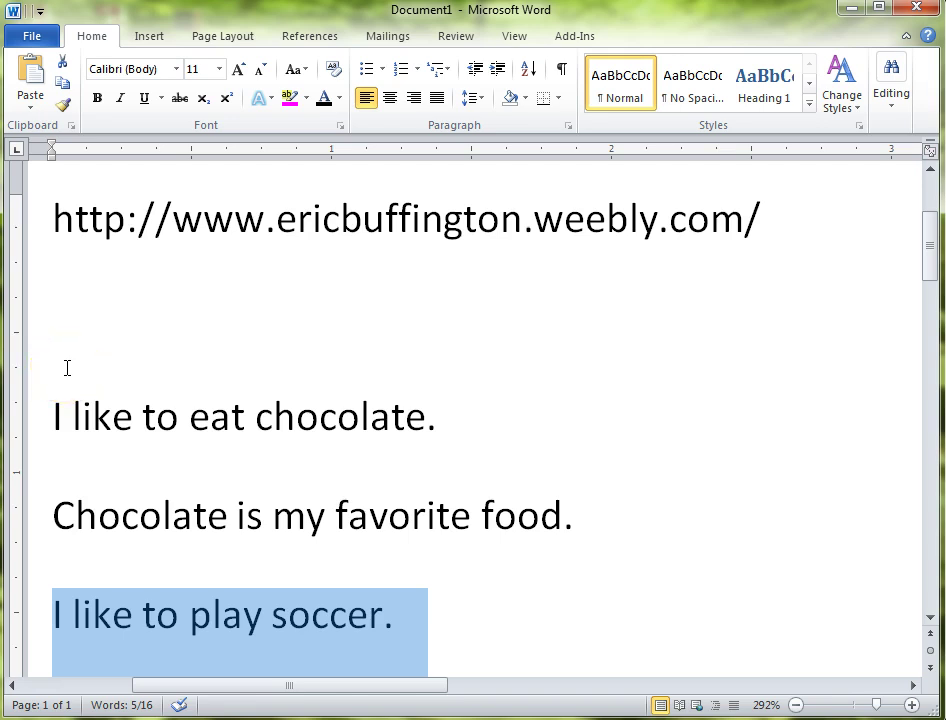
click(63, 68)
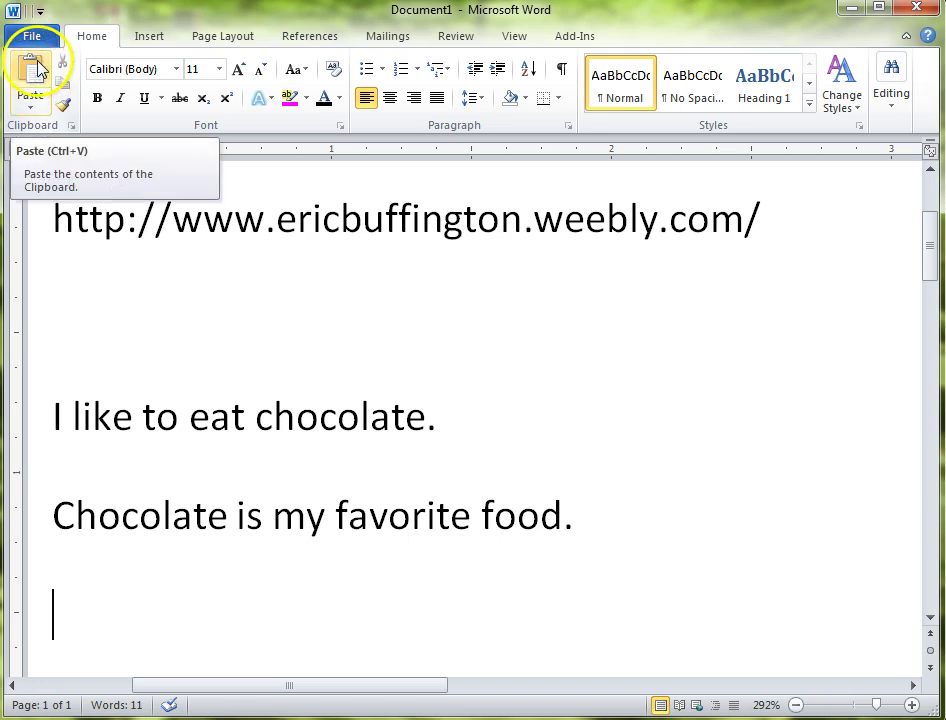
Step: Paste the soccer sentence on the blank line under the URL and tidy the blank lines
click(65, 364)
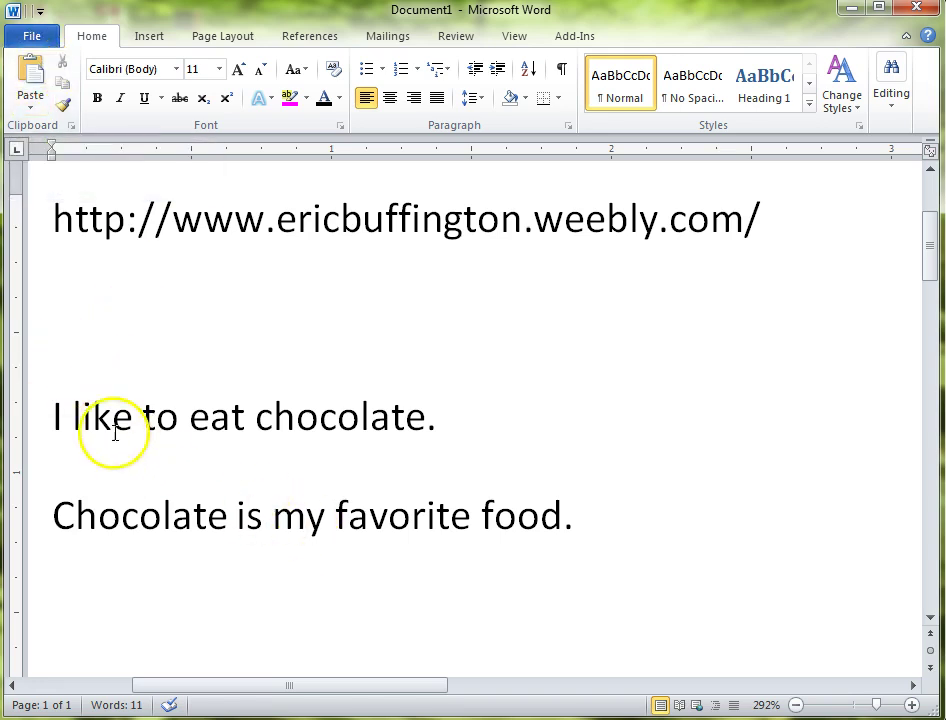
click(31, 80)
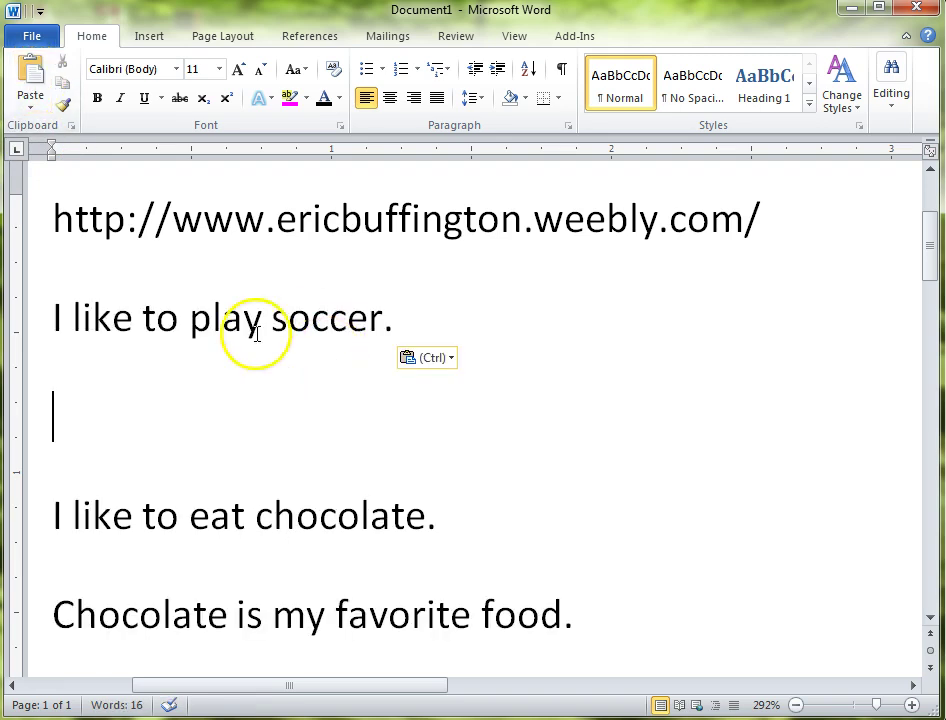
key(Delete)
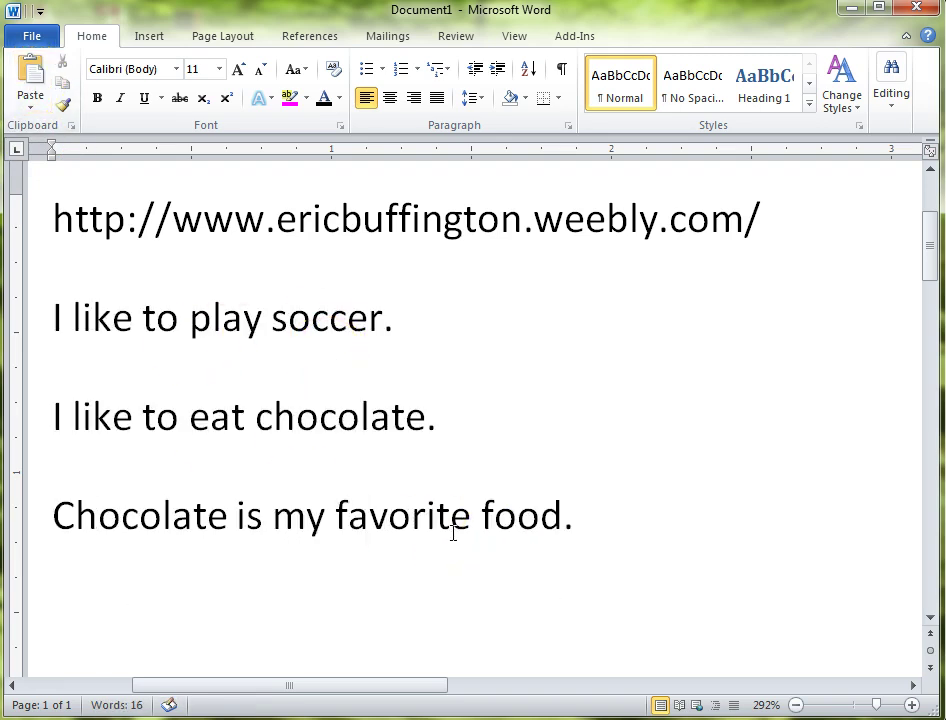
key(Up)
key(Return)
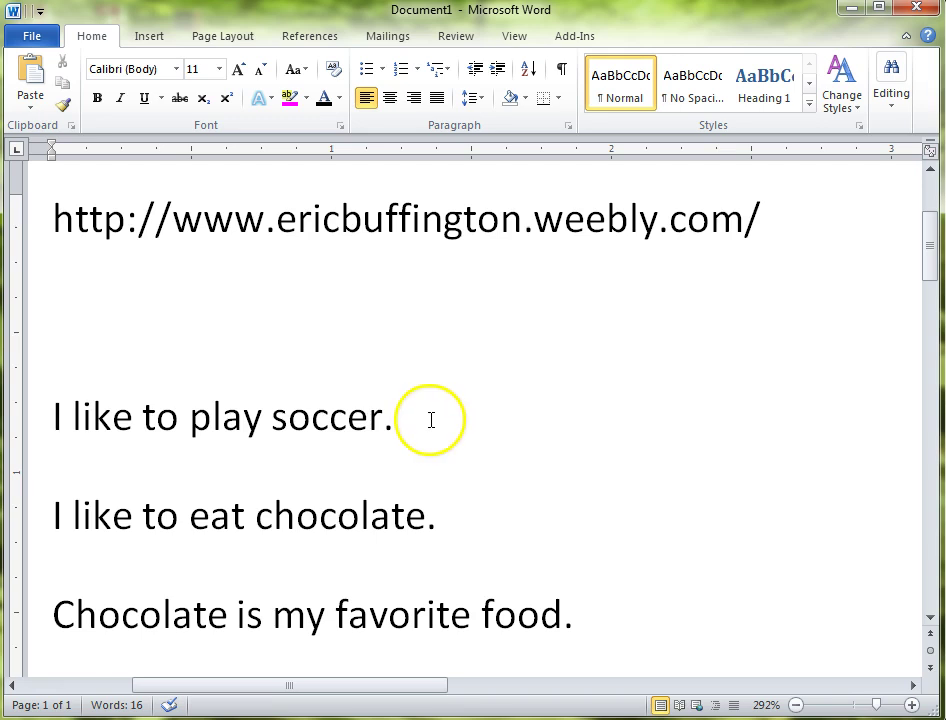
Step: Drag 'I like to play soccer.' below 'Chocolate is my favorite food.', then select the food sentence
drag(406, 418, 55, 426)
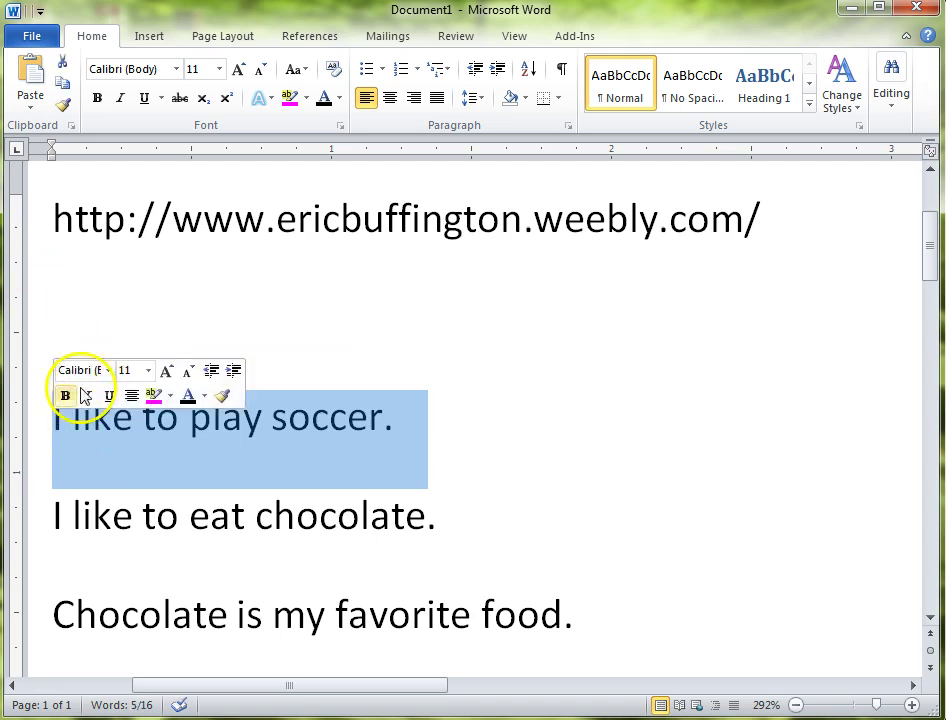
drag(154, 430, 64, 609)
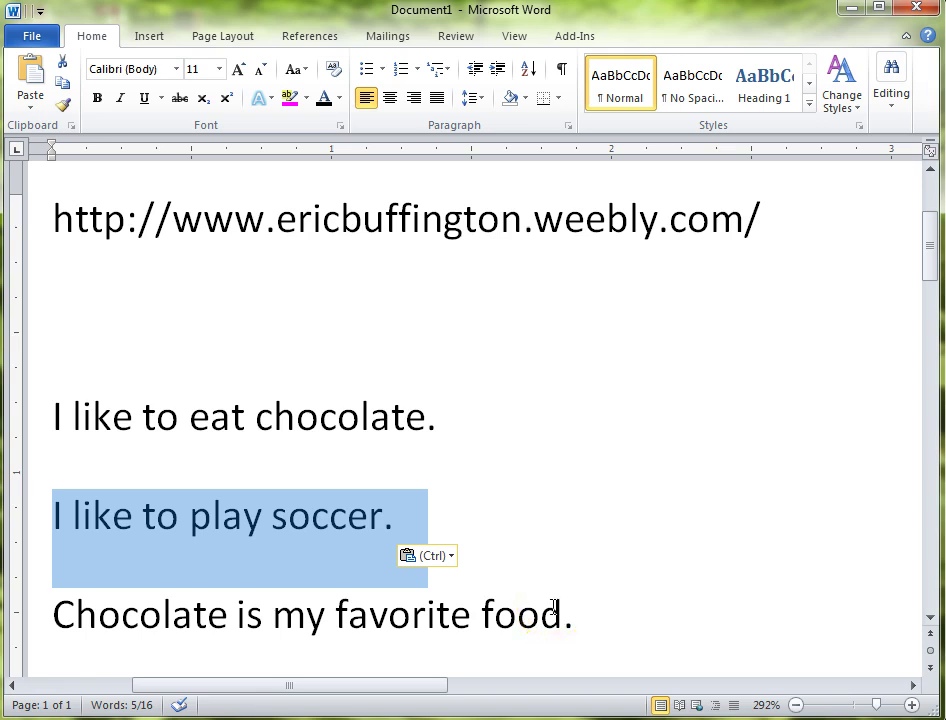
drag(66, 505, 72, 627)
click(91, 522)
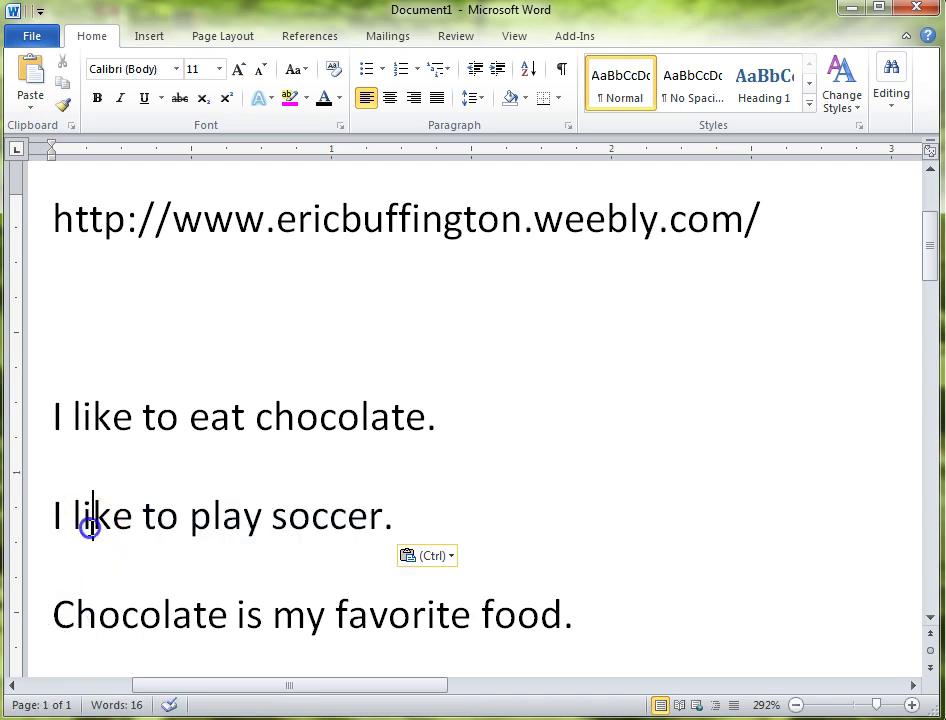
drag(418, 519, 55, 532)
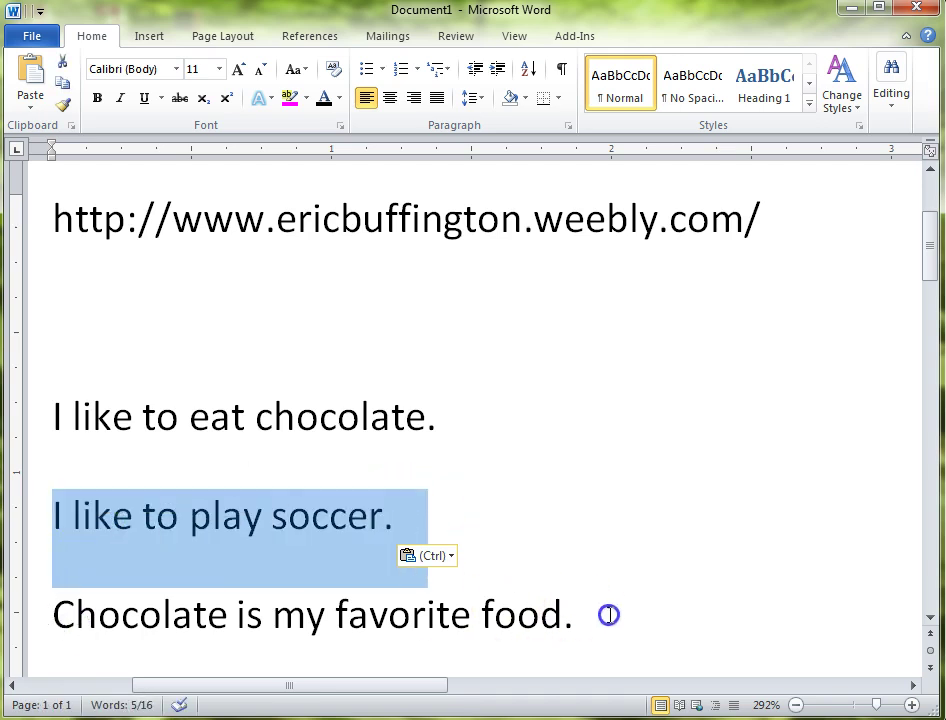
drag(190, 538, 516, 608)
drag(636, 650, 630, 645)
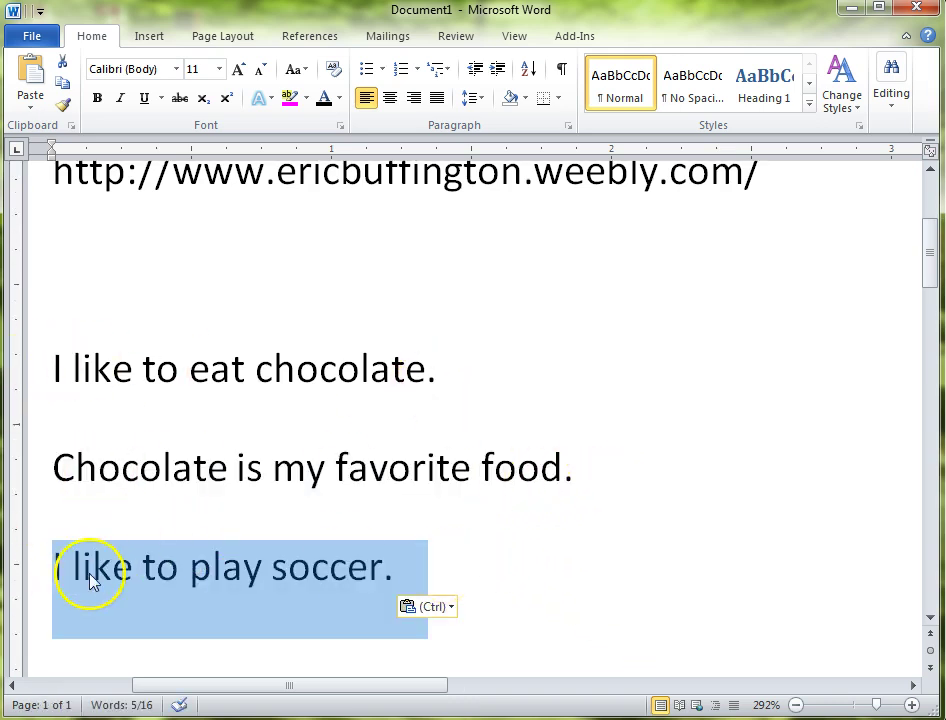
drag(566, 476, 44, 365)
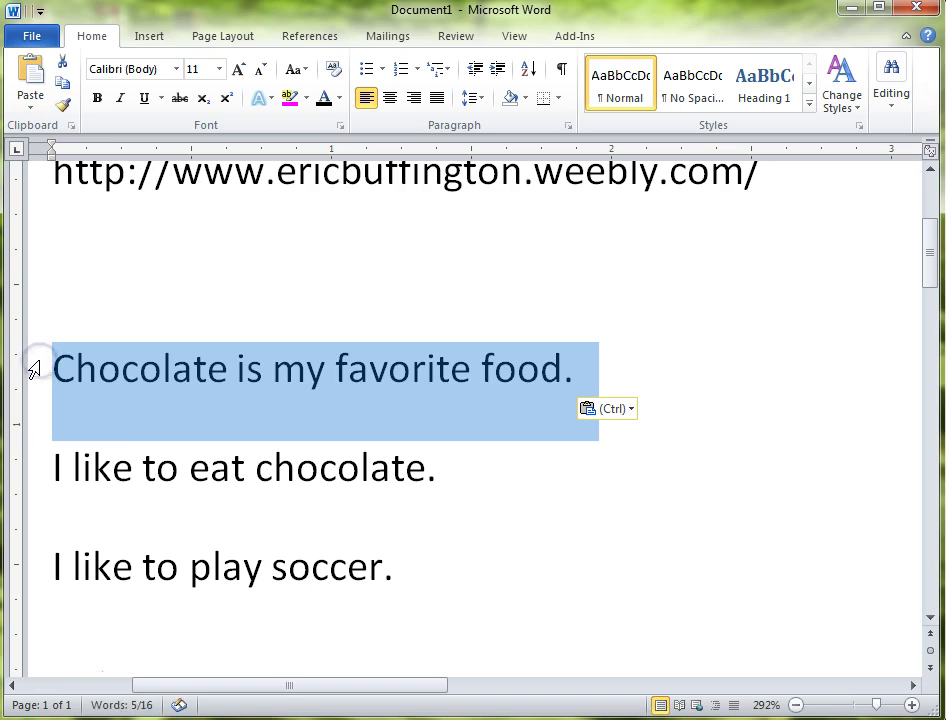
Step: Drag 'I like to eat chocolate.' up to sit directly under the URL
click(457, 542)
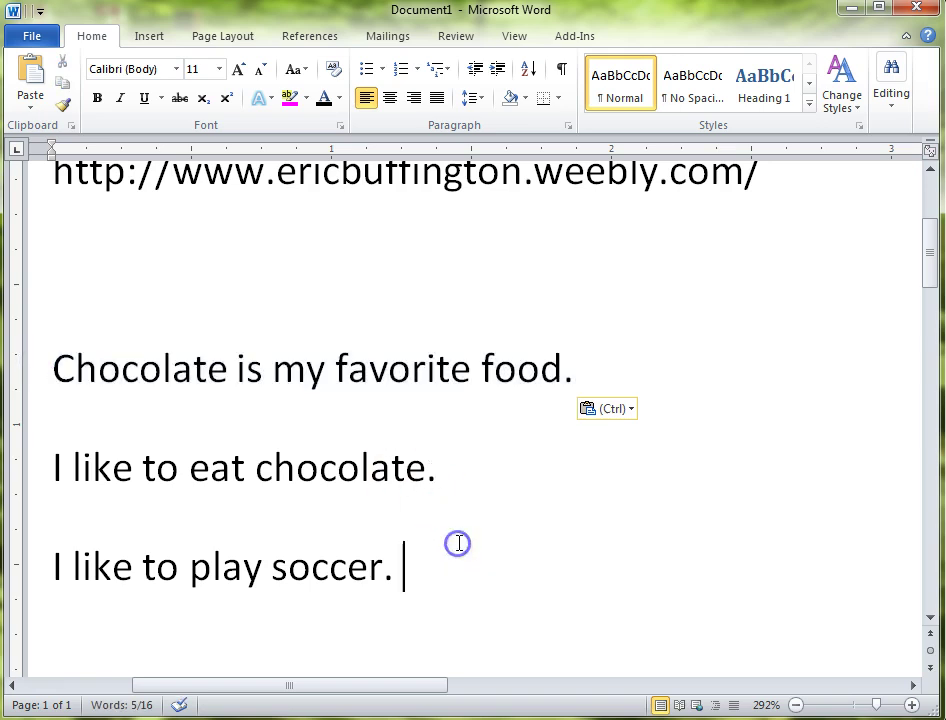
click(929, 172)
click(929, 172)
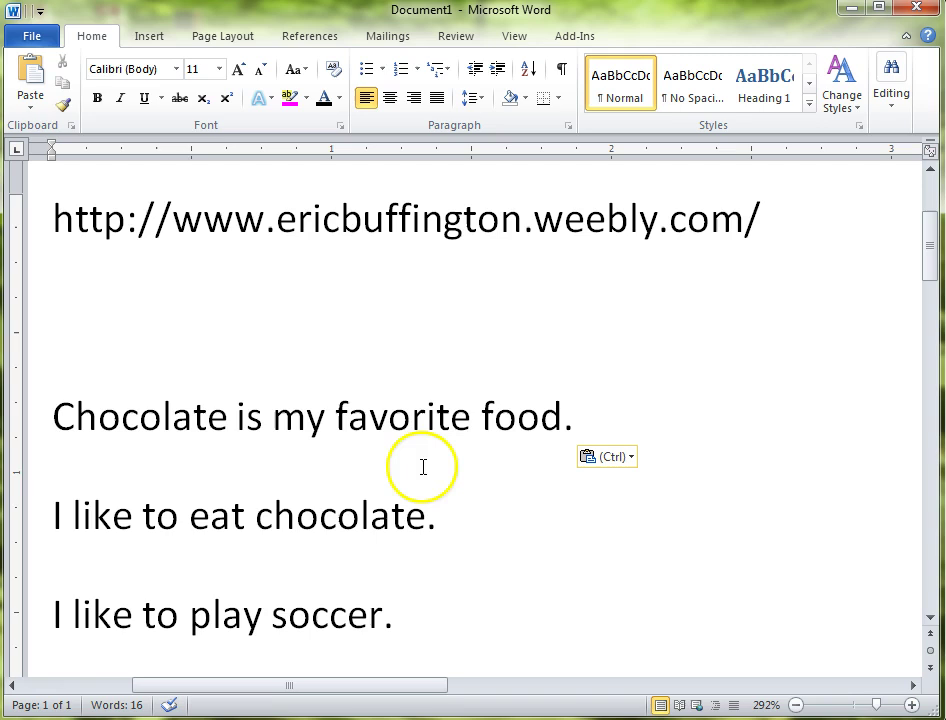
double_click(411, 518)
drag(411, 518, 51, 513)
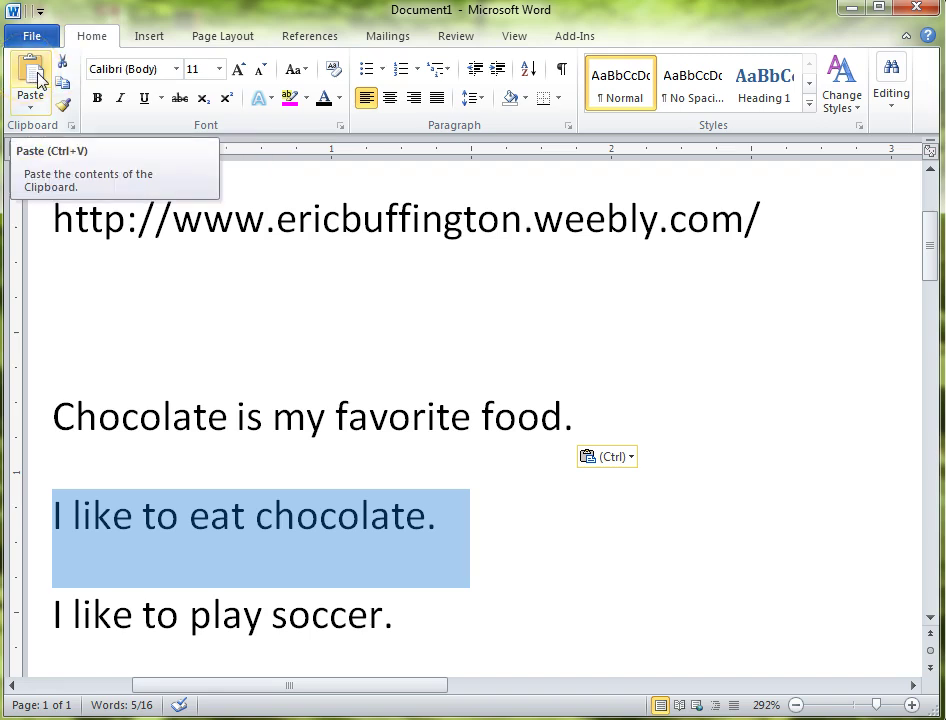
drag(359, 513, 195, 352)
drag(70, 338, 69, 428)
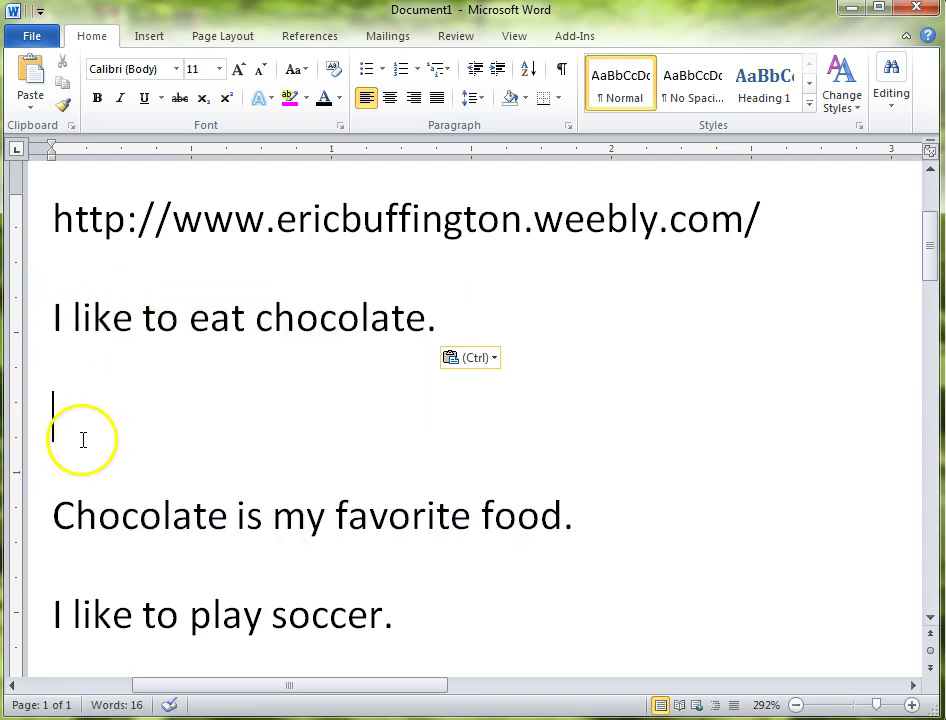
Step: Fix the blank lines around the moved sentence, leaving the caret at the end of the URL
key(Delete)
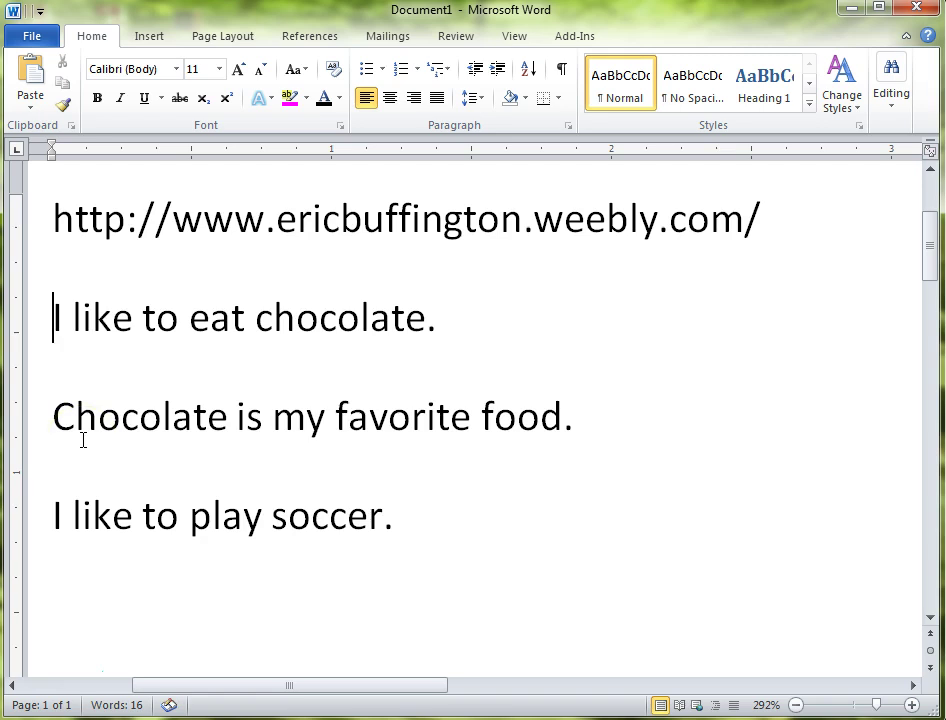
key(Return)
click(711, 226)
key(End)
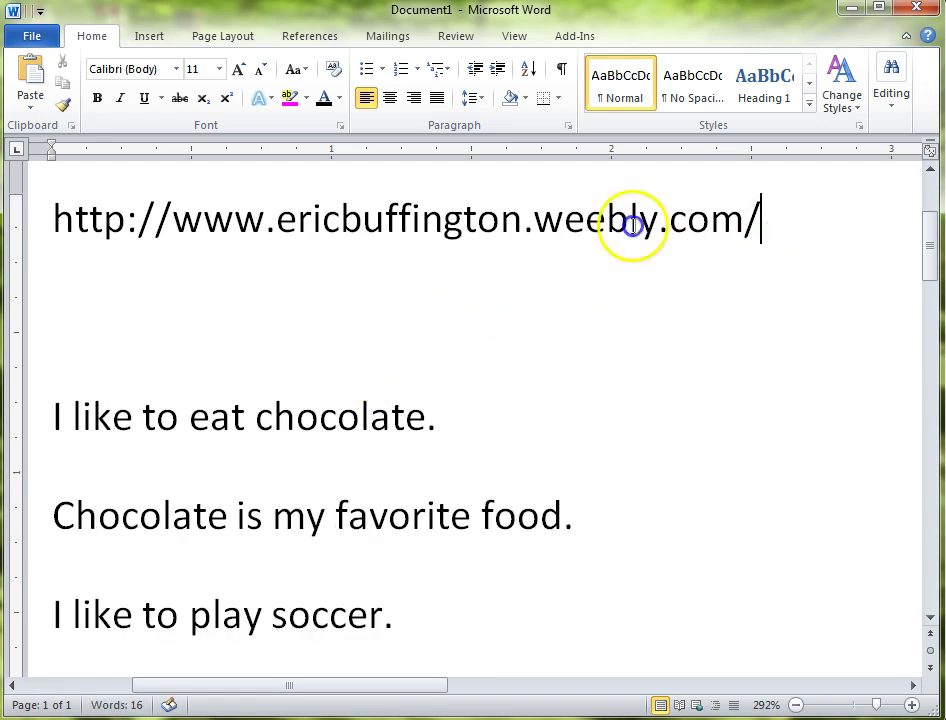
click(36, 200)
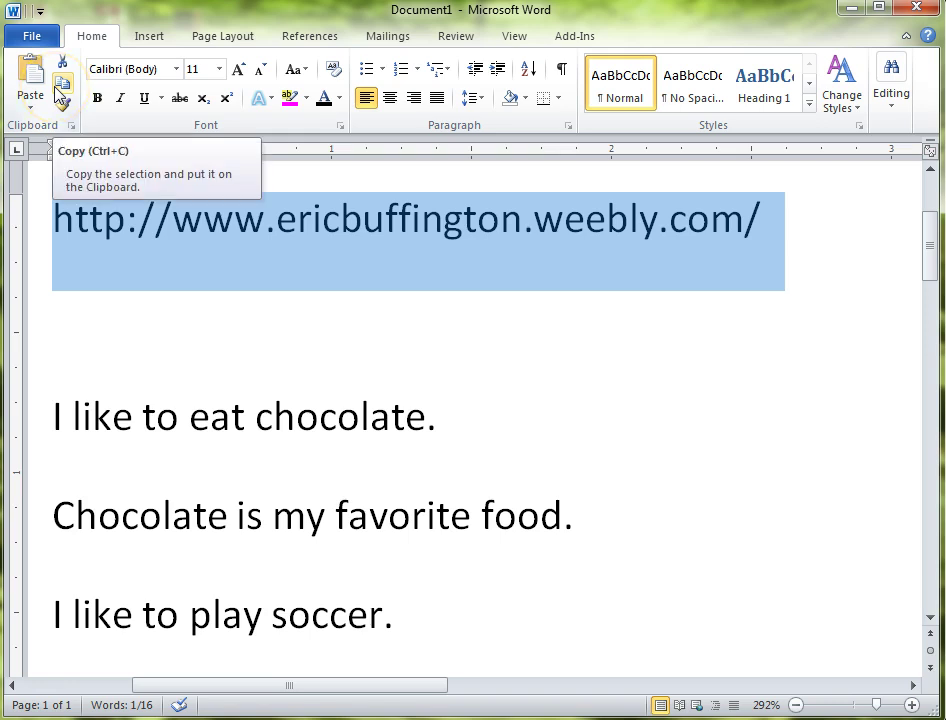
click(31, 78)
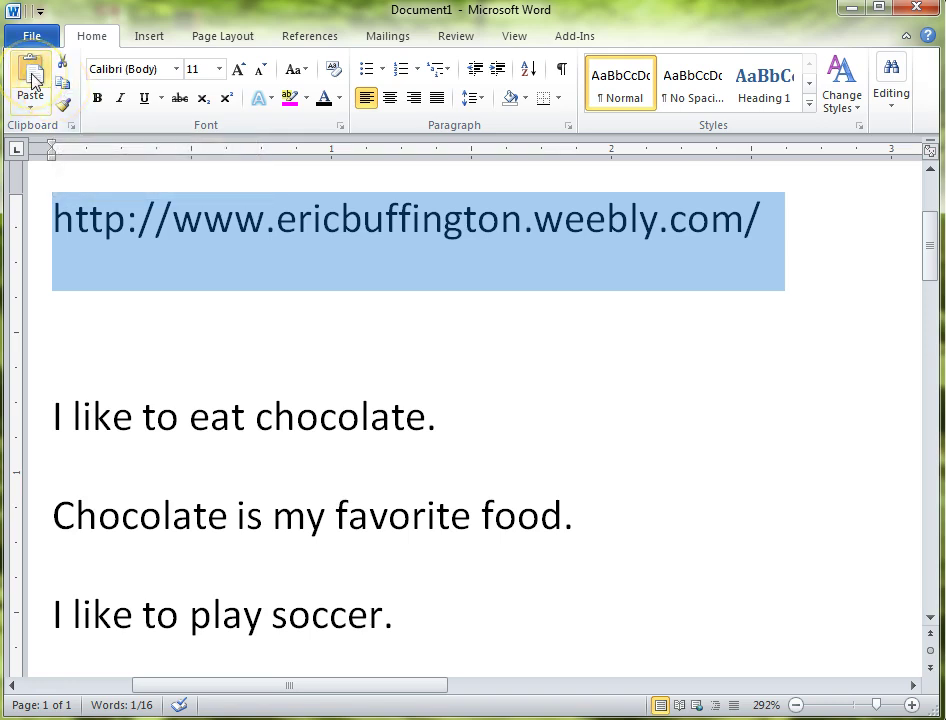
right_click(372, 237)
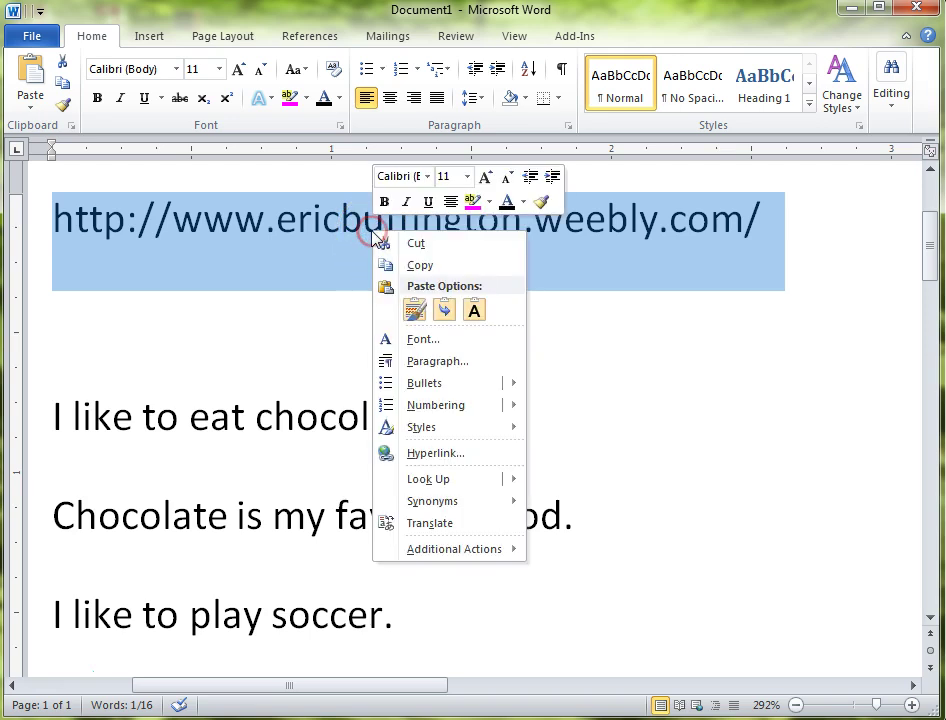
click(414, 310)
triple_click(375, 402)
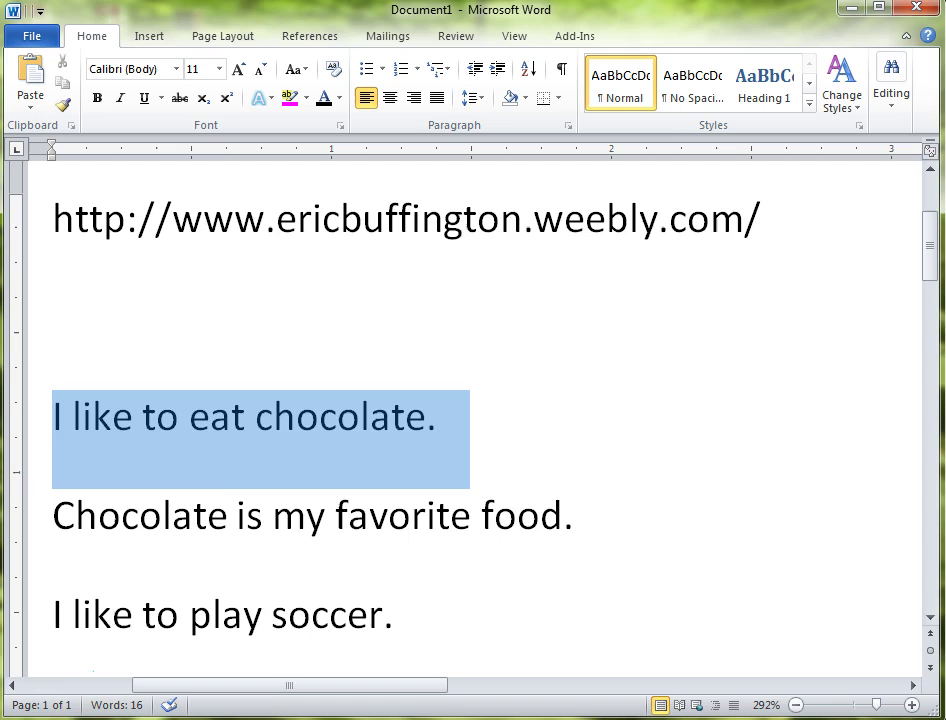
right_click(128, 427)
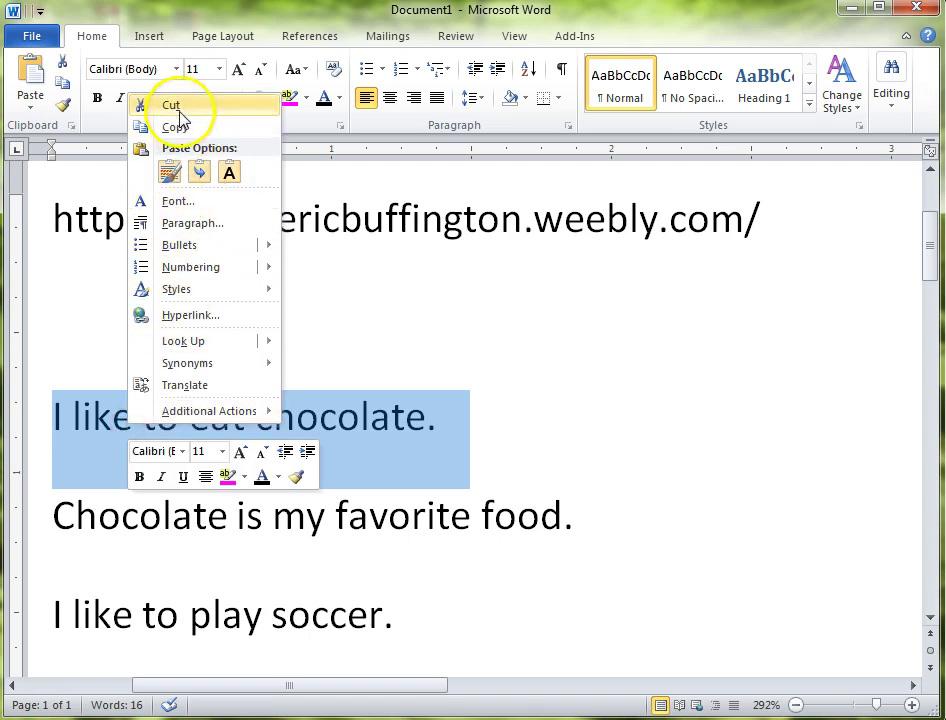
key(Escape)
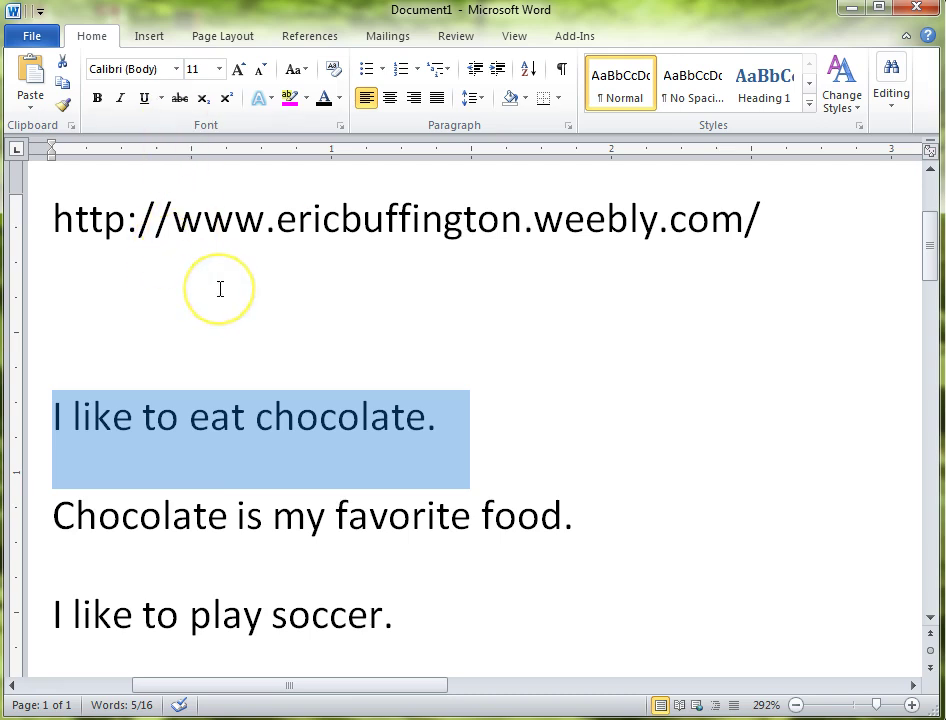
click(147, 313)
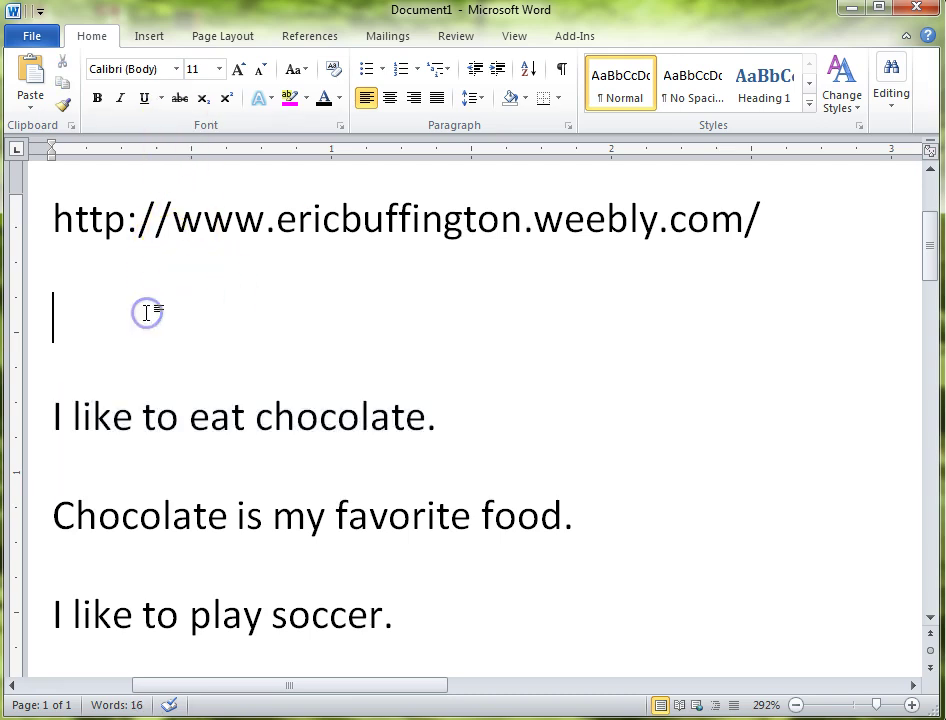